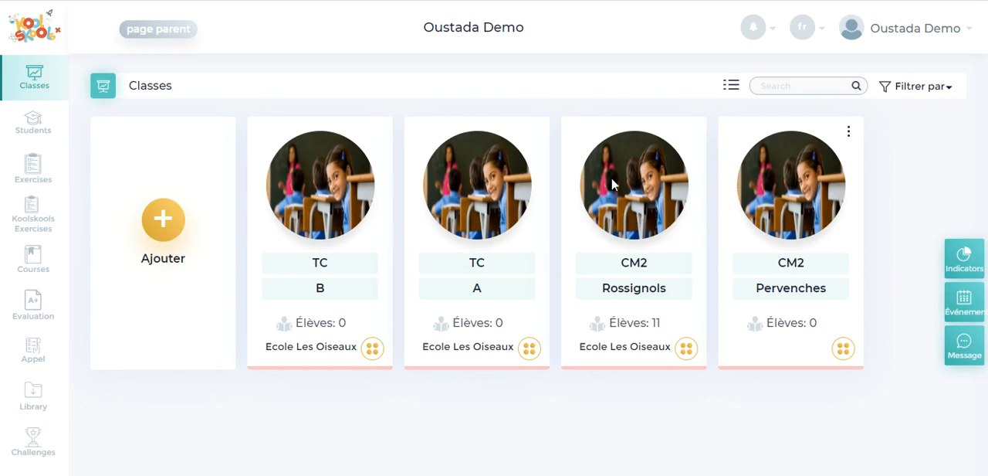
Open the Cahier de textes of the CM2 Rossignols class
{"action": "left_click", "coordinate": [608, 203]}
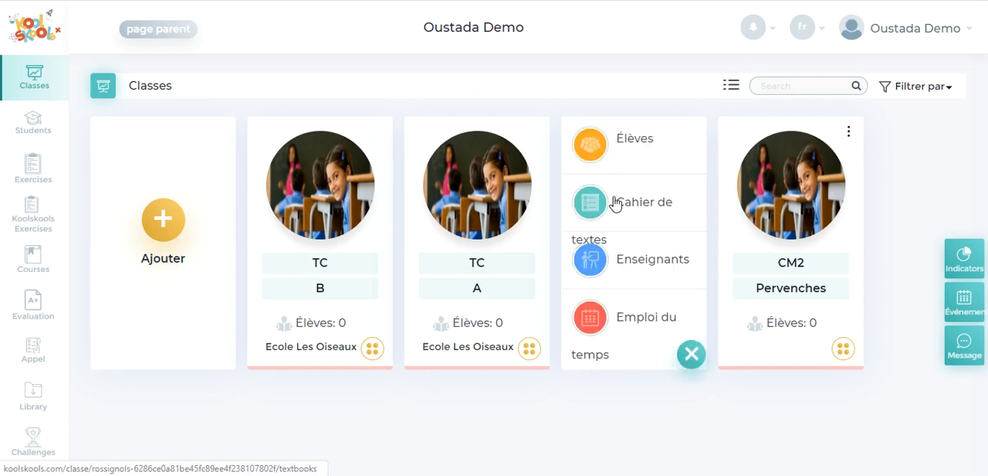
{"action": "left_click", "coordinate": [657, 210]}
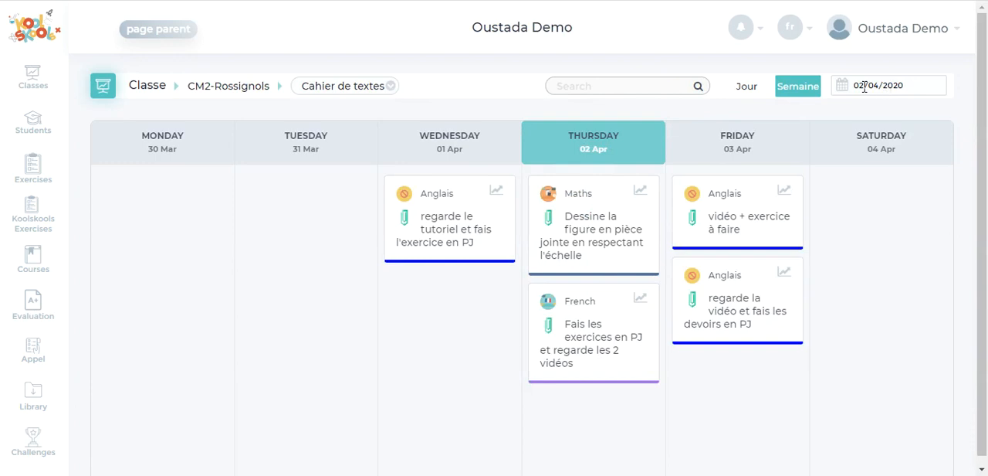
View the homework weeks containing 25/03/2020 and 01/05/2020, and return to the week of 02/04/2020
{"action": "left_click", "coordinate": [899, 83]}
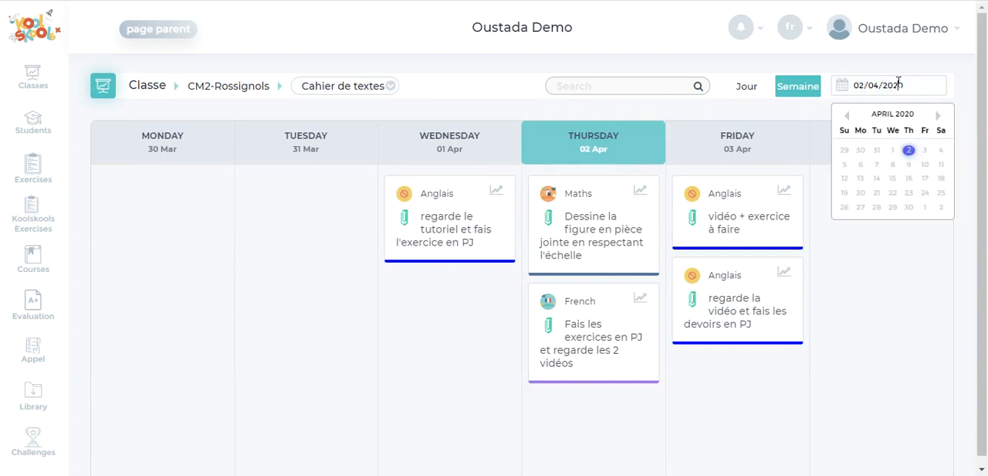
{"action": "left_click", "coordinate": [846, 116]}
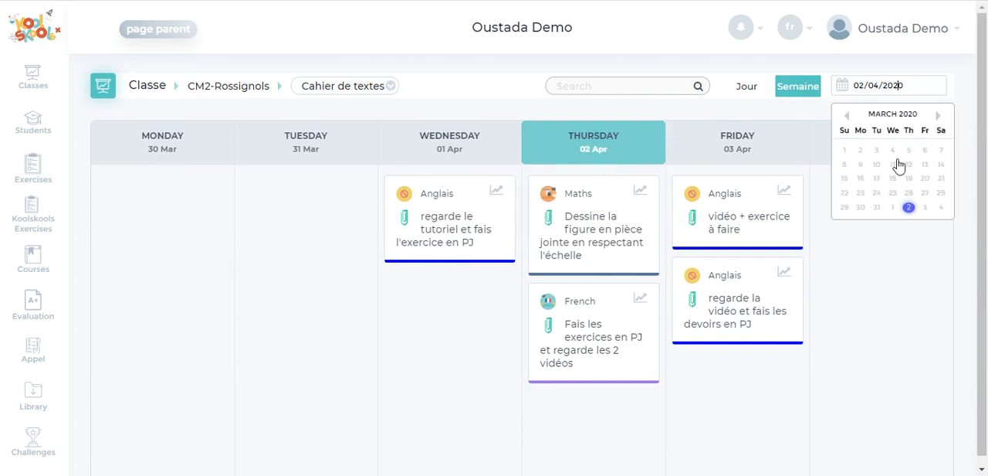
{"action": "left_click", "coordinate": [893, 193]}
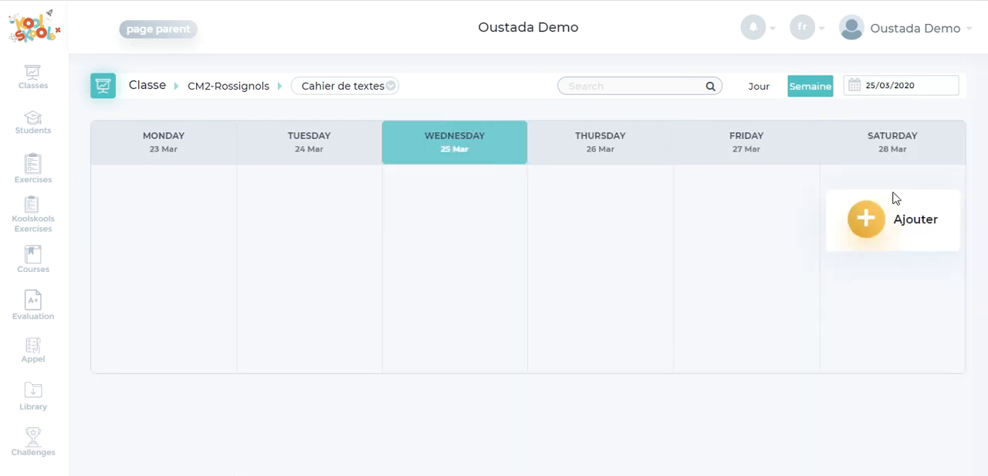
{"action": "left_click", "coordinate": [895, 91]}
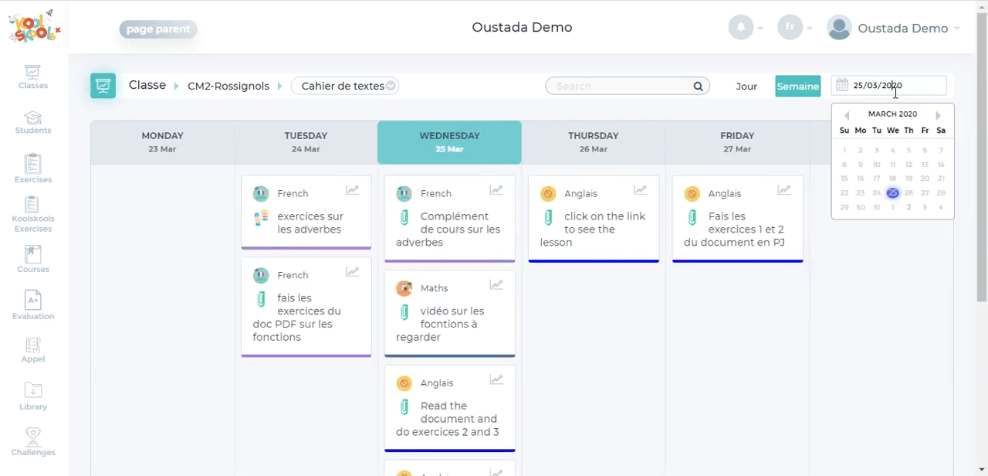
{"action": "left_click", "coordinate": [940, 116]}
{"action": "left_click", "coordinate": [925, 208]}
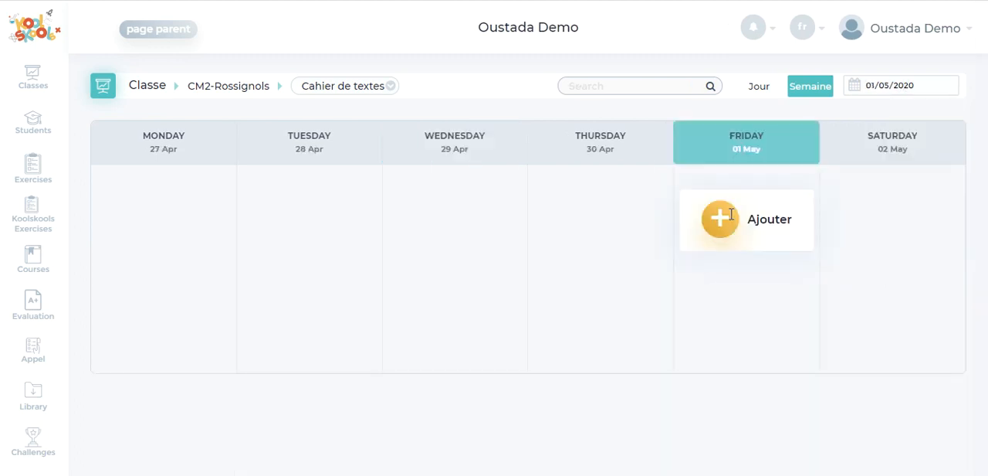
{"action": "left_click", "coordinate": [881, 86]}
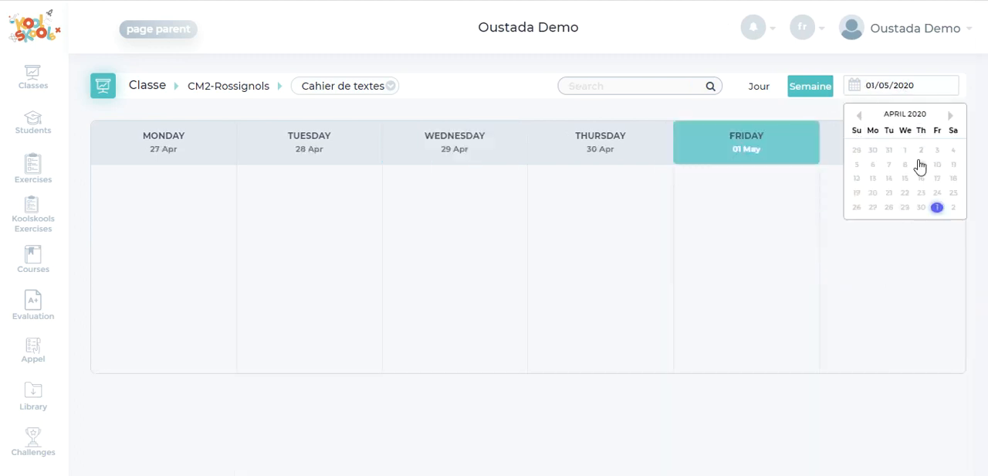
{"action": "left_click", "coordinate": [921, 149]}
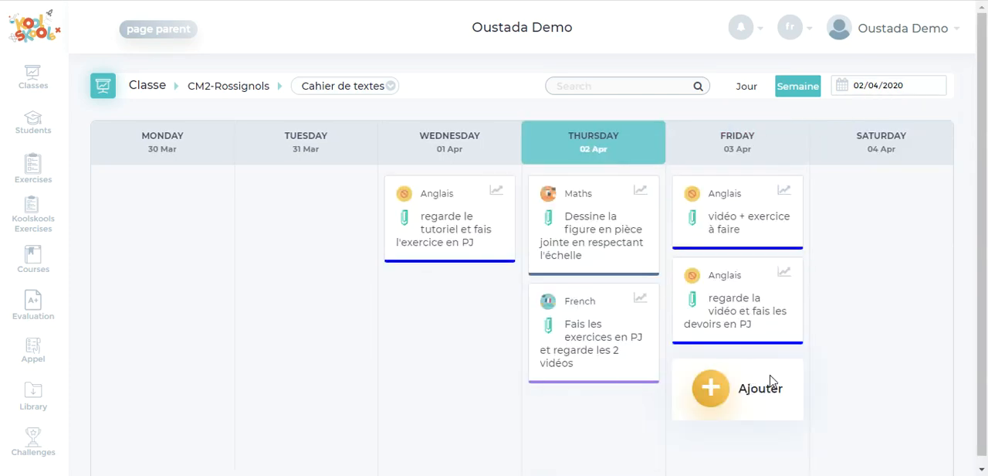
Start a new homework entry for Friday 3 April with the subject Anglais and the format PJ
{"action": "left_click", "coordinate": [710, 389]}
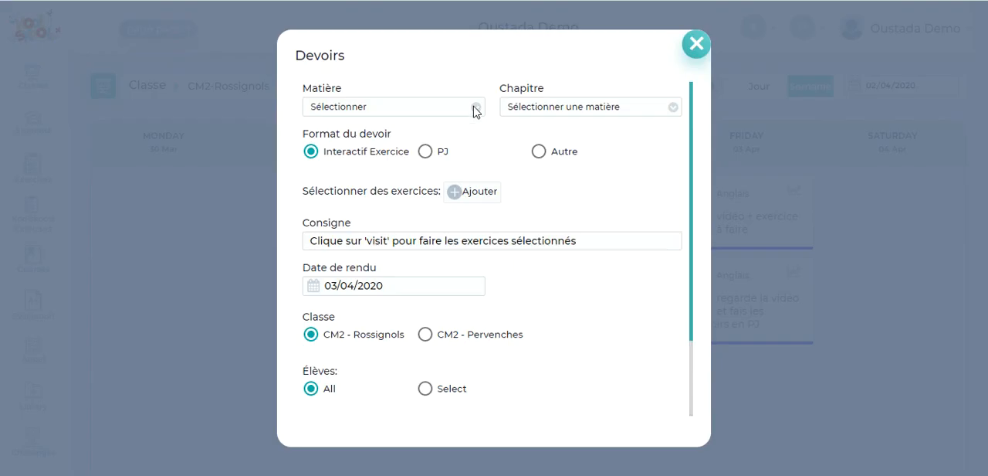
{"action": "left_click", "coordinate": [474, 108]}
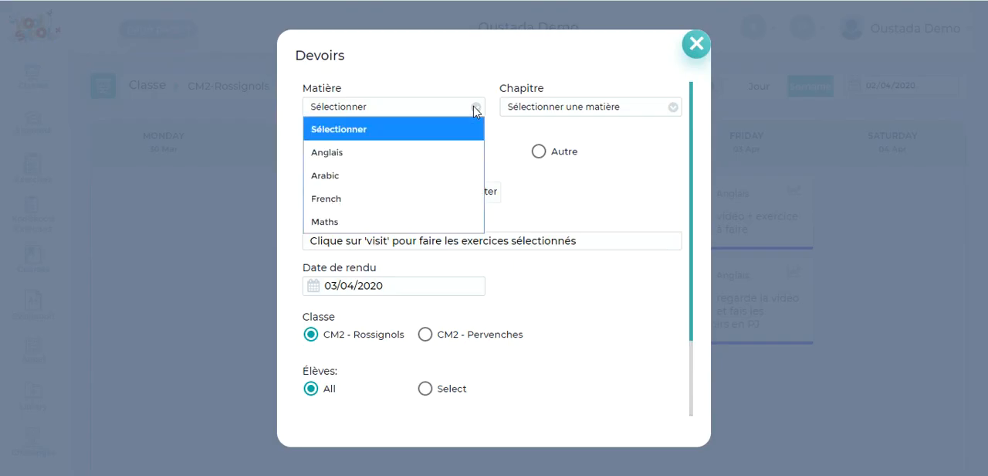
{"action": "left_click", "coordinate": [441, 157]}
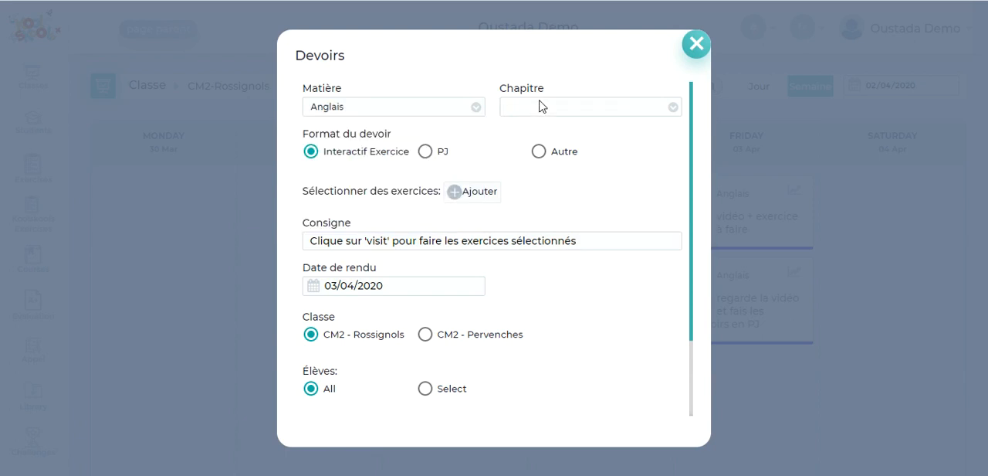
{"action": "left_click", "coordinate": [426, 152]}
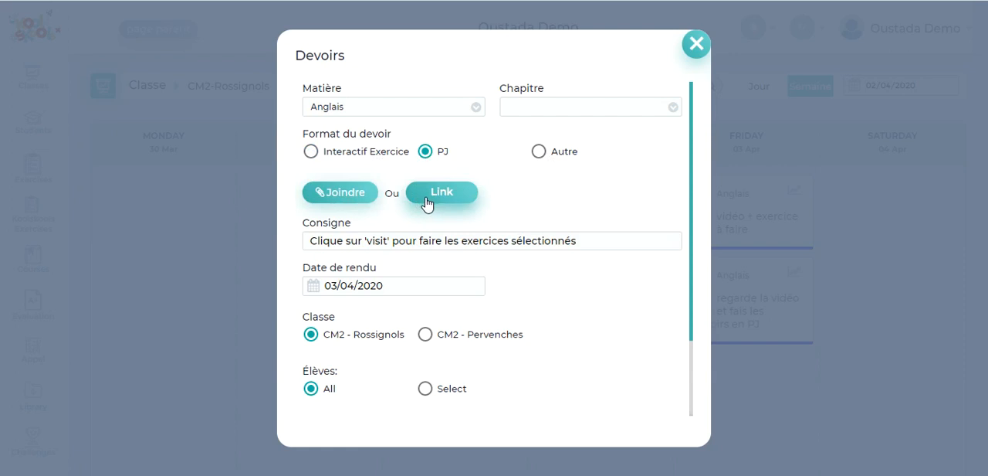
Attach the desktop file "adverbes exercice manuel" to the homework
{"action": "left_click", "coordinate": [331, 199]}
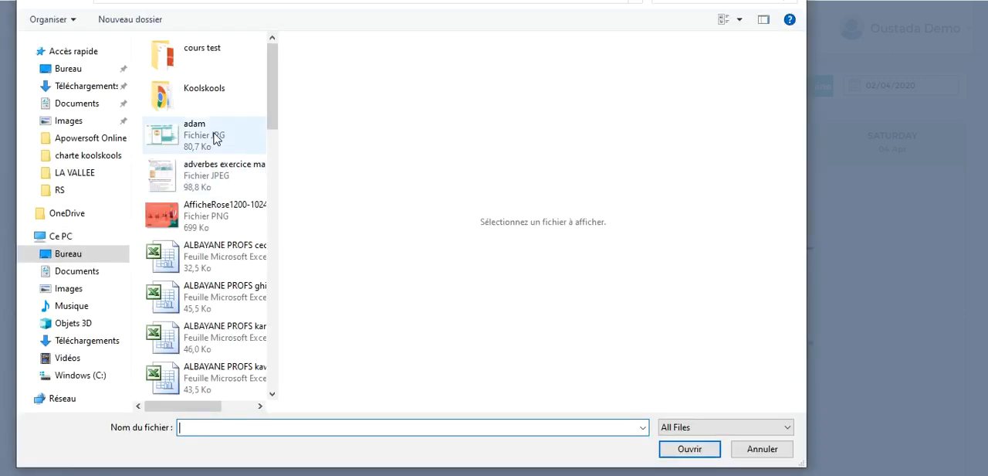
{"action": "left_click", "coordinate": [224, 169]}
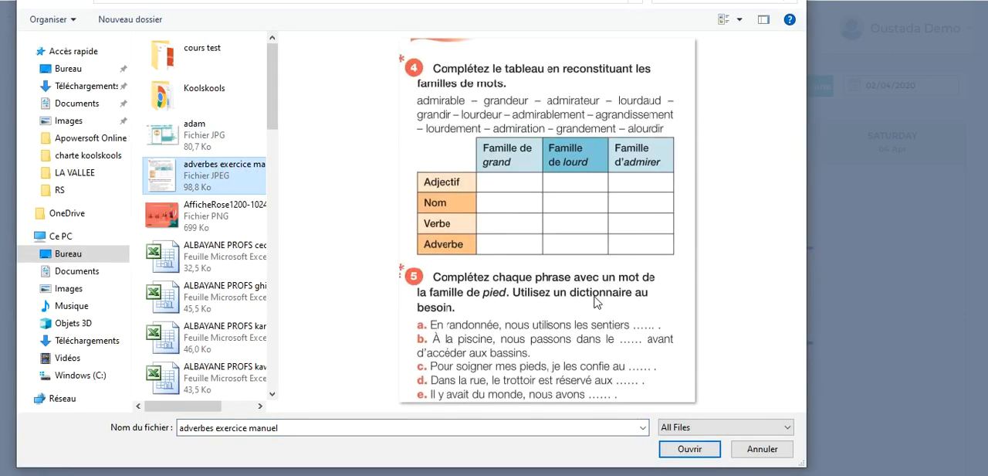
{"action": "left_click", "coordinate": [678, 449]}
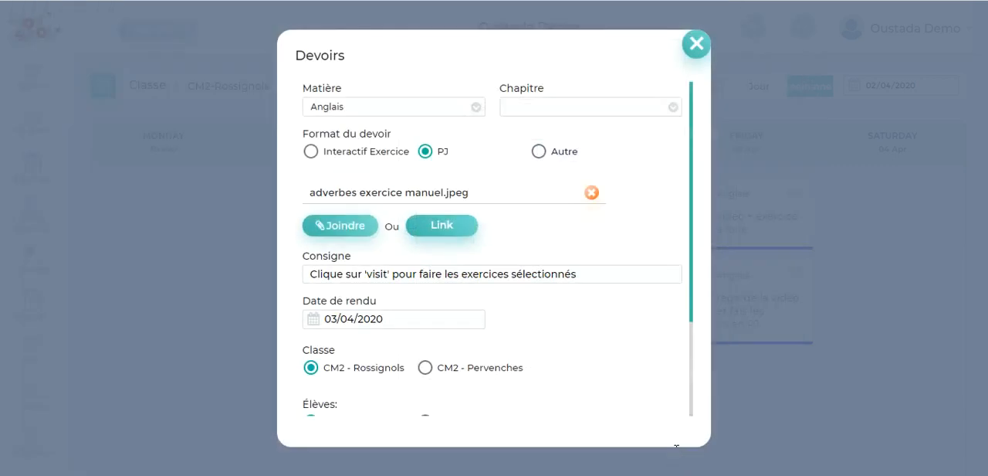
Add a link named "video tuto" to the homework, using the copied YouTube video URL
{"action": "left_click", "coordinate": [456, 229]}
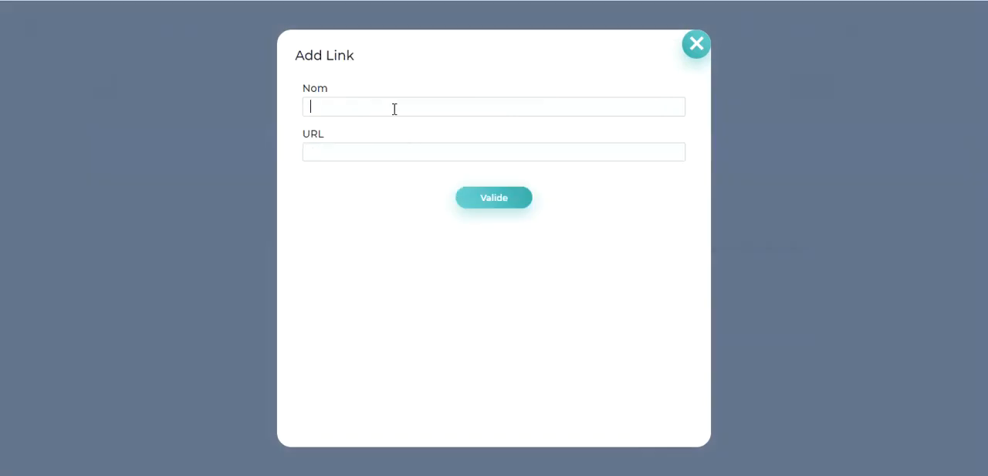
{"action": "type", "text": "video tuto"}
{"action": "right_click", "coordinate": [375, 152]}
{"action": "left_click", "coordinate": [412, 266]}
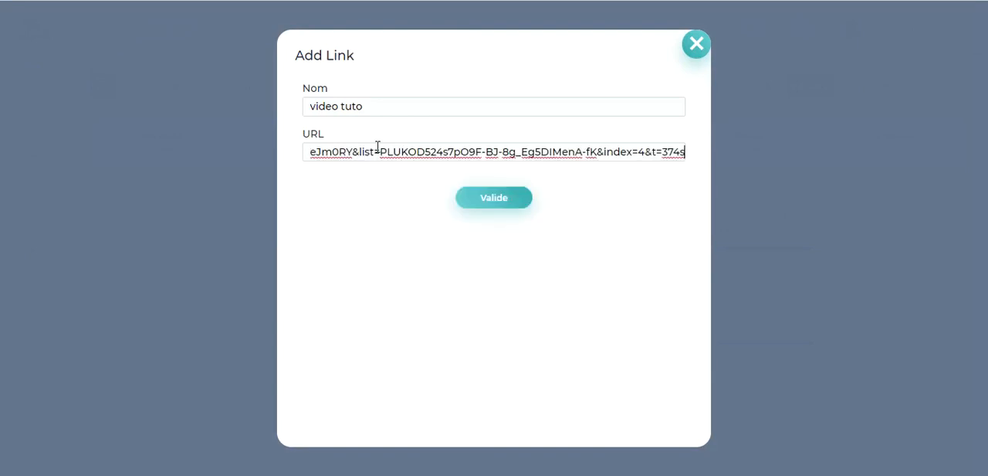
{"action": "left_click_drag", "start_coordinate": [377, 147], "coordinate": [214, 147]}
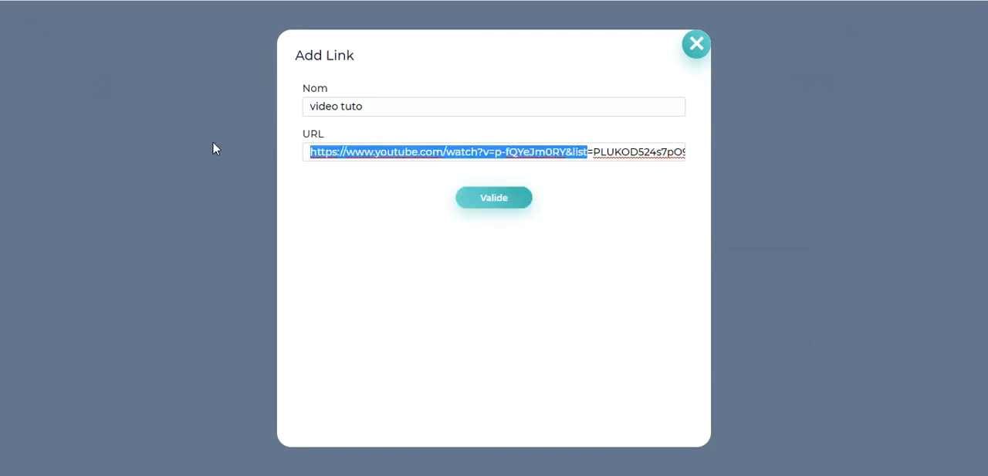
{"action": "left_click", "coordinate": [424, 142]}
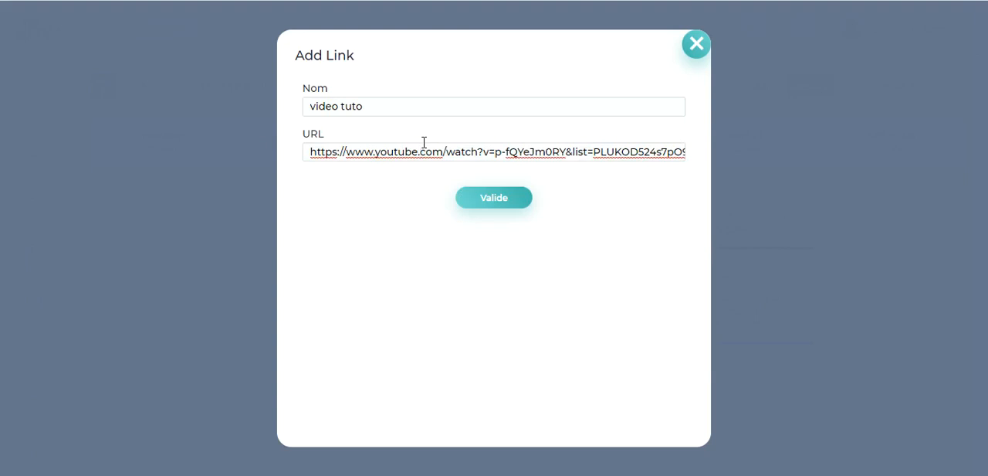
{"action": "left_click", "coordinate": [494, 199]}
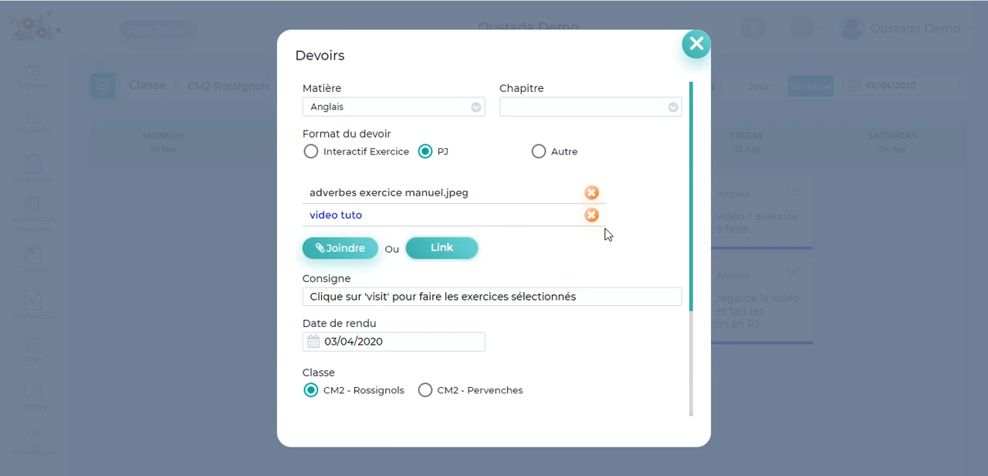
Replace the homework instruction with "regarde la vidéo et fais les exercices du document en PJ"
{"action": "scroll", "coordinate": [606, 234], "scroll_direction": "down", "scroll_amount": 3}
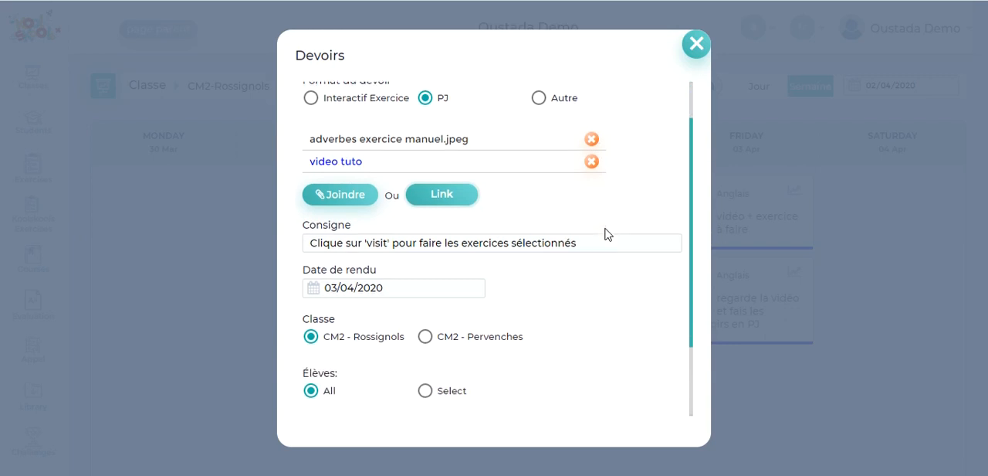
{"action": "left_click_drag", "start_coordinate": [587, 179], "coordinate": [300, 208]}
{"action": "type", "text": "regar"}
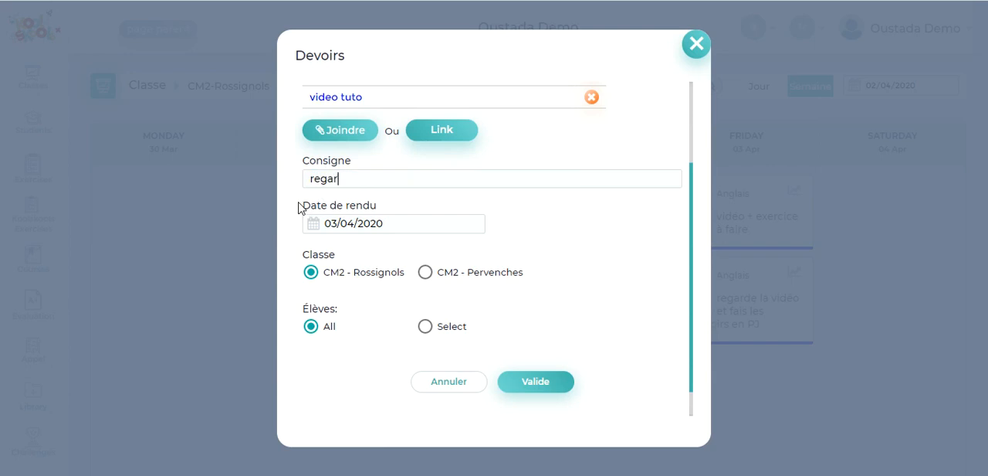
{"action": "type", "text": "de la vidéo et fais"}
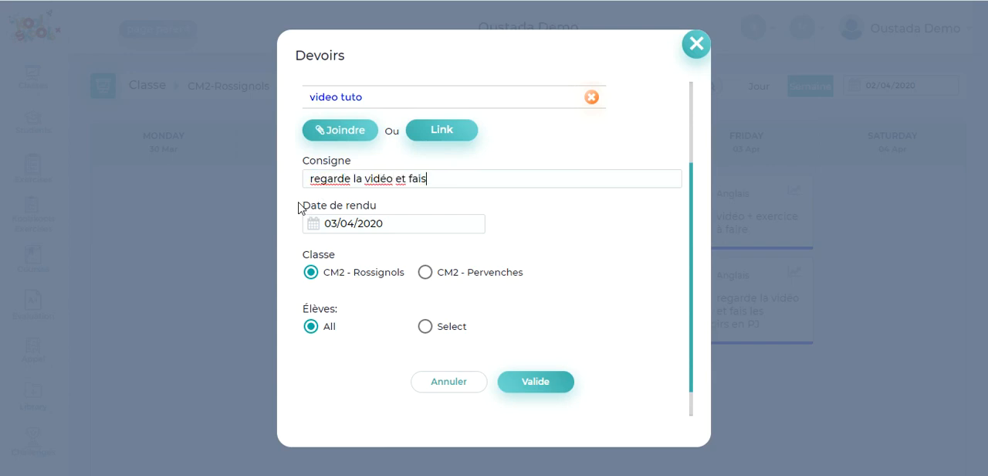
{"action": "type", "text": " les exercices "}
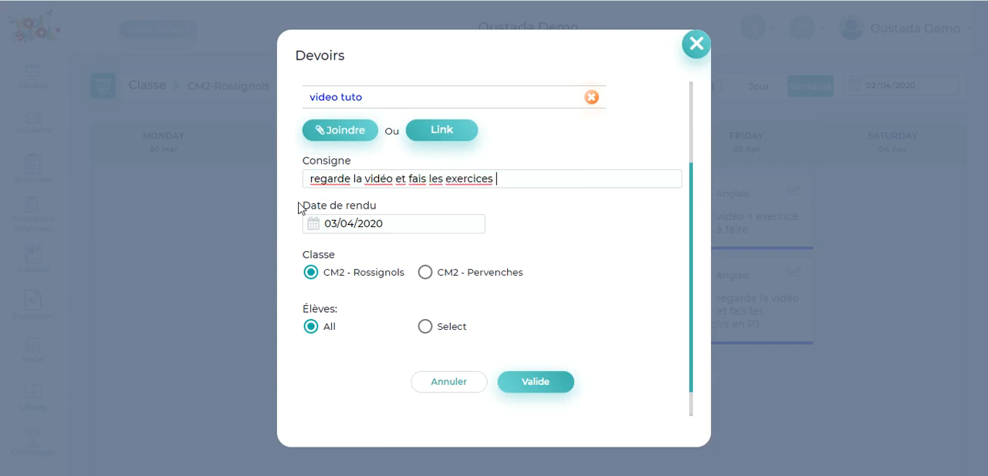
{"action": "type", "text": "eu document en PJ"}
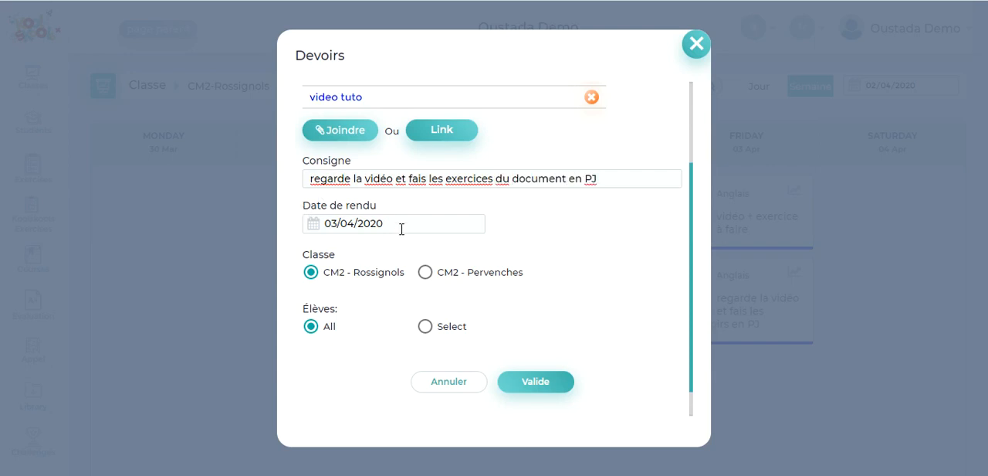
Keep the due date 03/04/2020, also assign the homework to CM2 - Pervenches, and save it
{"action": "scroll", "coordinate": [402, 229], "scroll_direction": "down", "scroll_amount": 1}
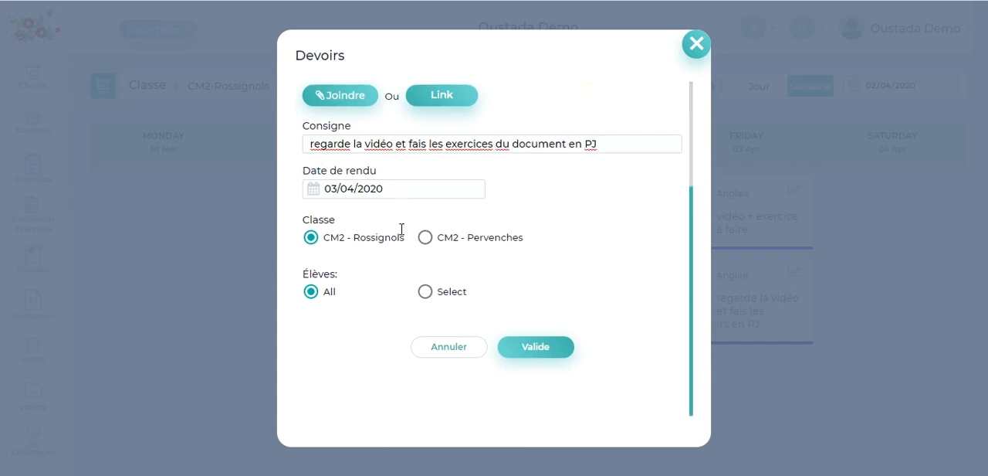
{"action": "left_click", "coordinate": [357, 193]}
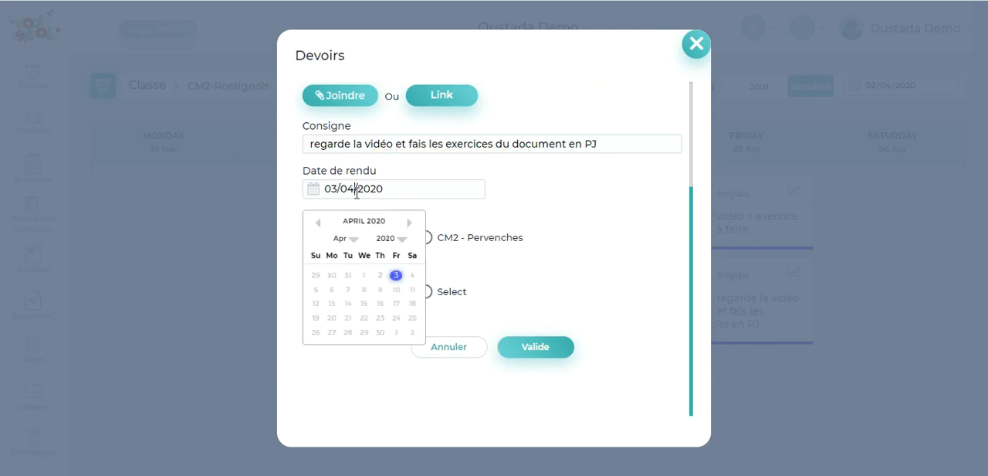
{"action": "left_click", "coordinate": [534, 214]}
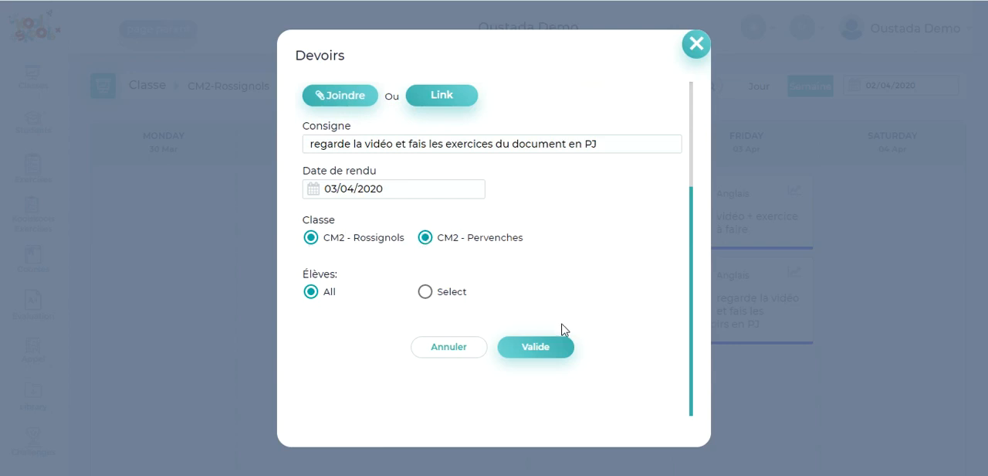
{"action": "left_click", "coordinate": [525, 351]}
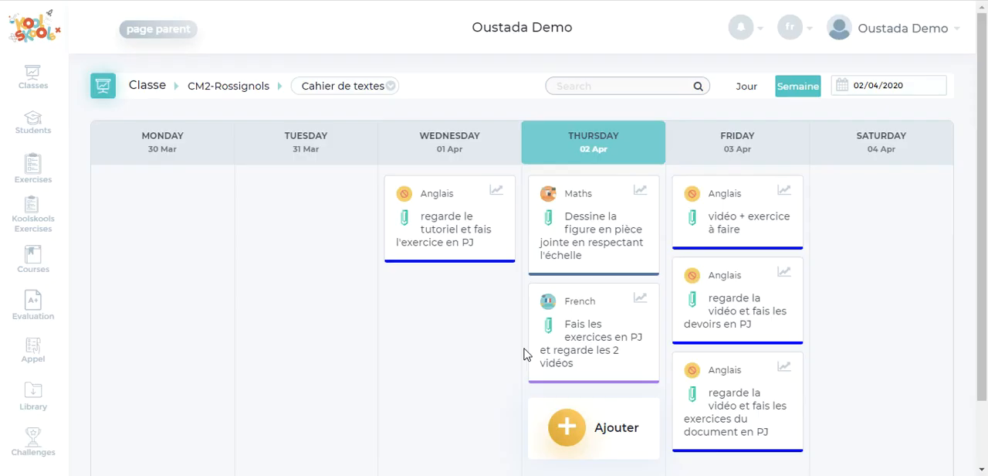
Review the new Friday Anglais homework in its edit form and close the form without changes
{"action": "scroll", "coordinate": [896, 313], "scroll_direction": "down", "scroll_amount": 1}
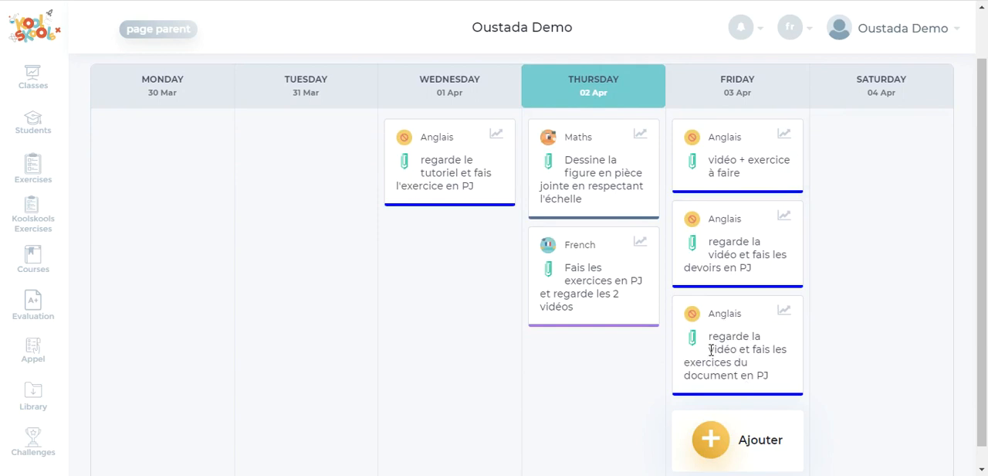
{"action": "mouse_move", "coordinate": [727, 353]}
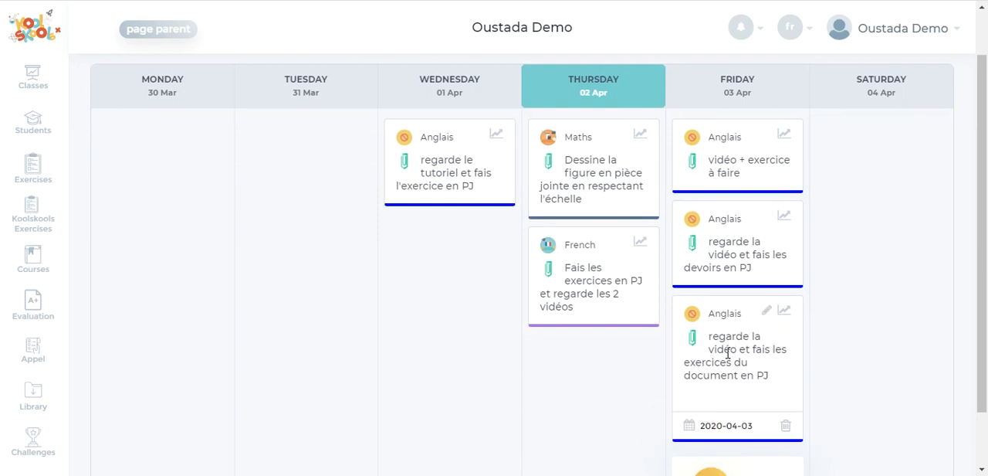
{"action": "scroll", "coordinate": [729, 358], "scroll_direction": "down", "scroll_amount": 1}
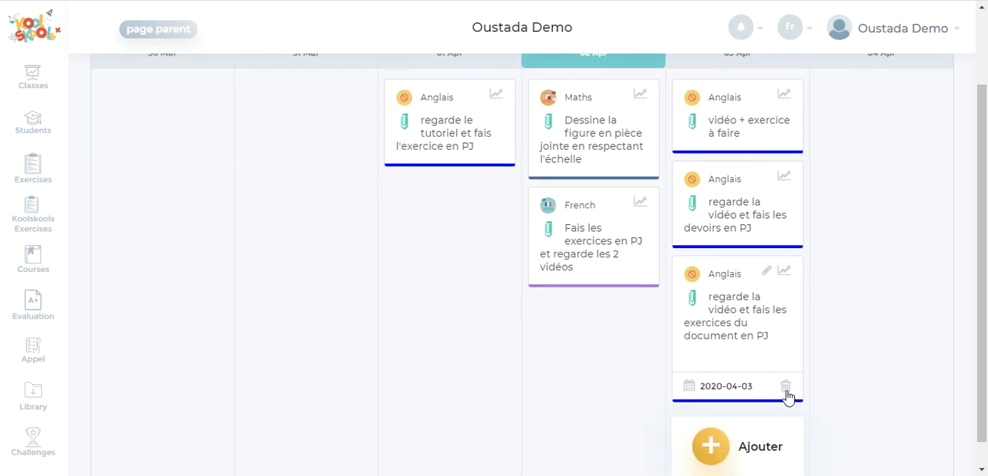
{"action": "left_click", "coordinate": [766, 275]}
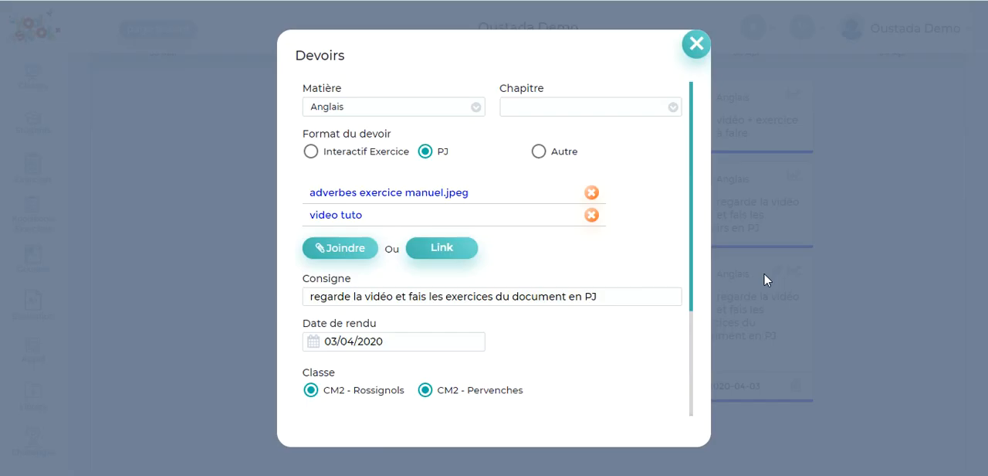
{"action": "left_click", "coordinate": [696, 47]}
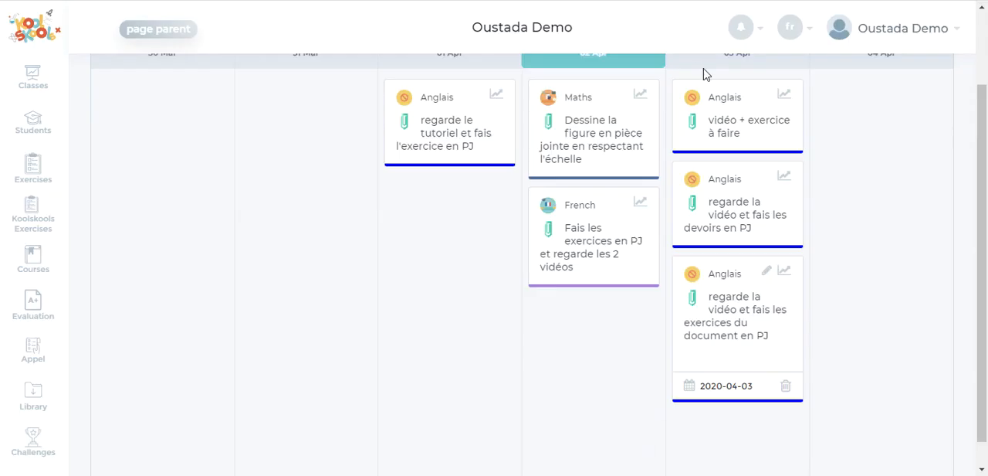
Review each student's completion status for the newest Friday Anglais homework, and close the tracking list
{"action": "left_click", "coordinate": [785, 273]}
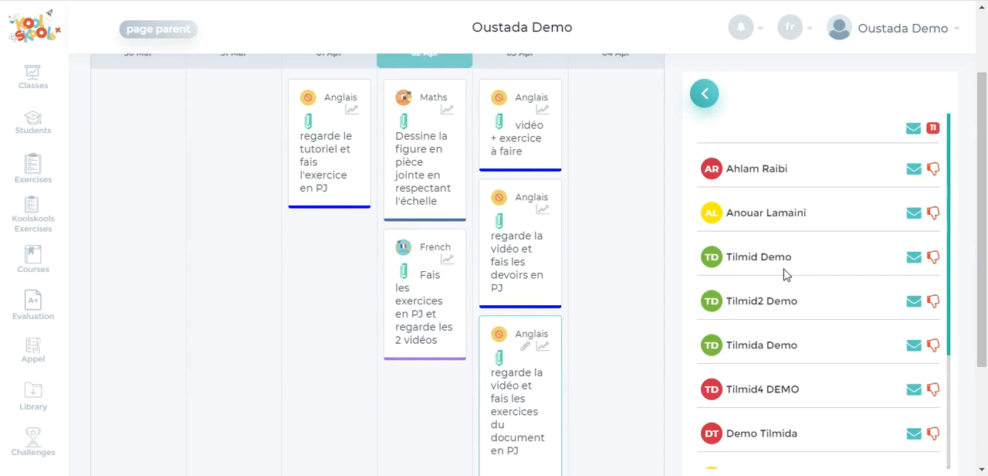
{"action": "scroll", "coordinate": [785, 273], "scroll_direction": "down", "scroll_amount": 3}
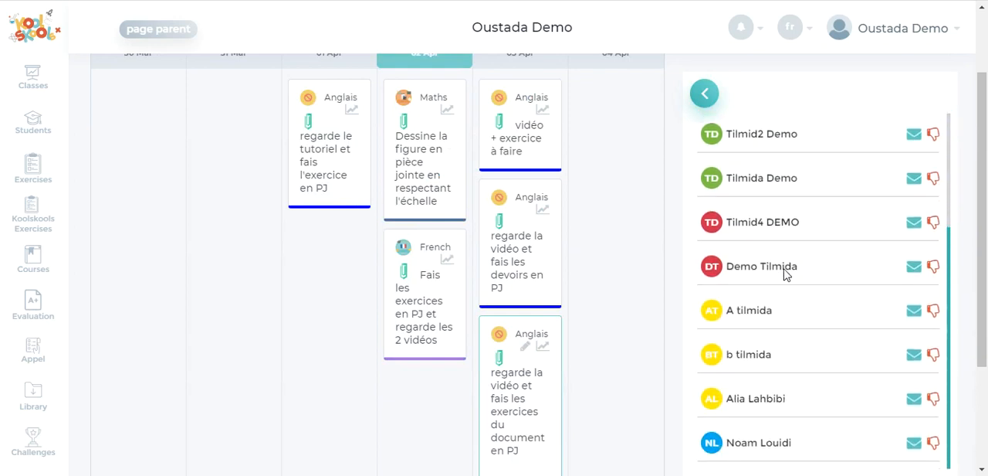
{"action": "scroll", "coordinate": [785, 274], "scroll_direction": "up", "scroll_amount": 3}
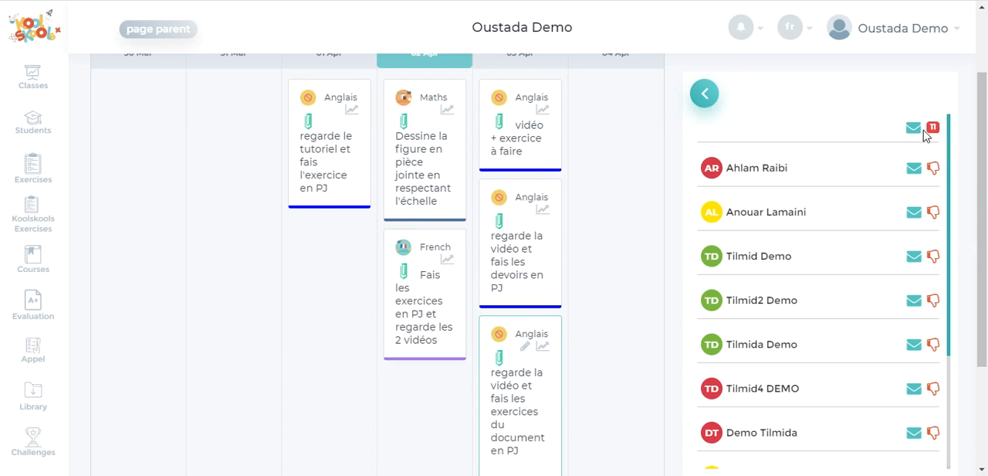
{"action": "scroll", "coordinate": [811, 348], "scroll_direction": "down", "scroll_amount": 2}
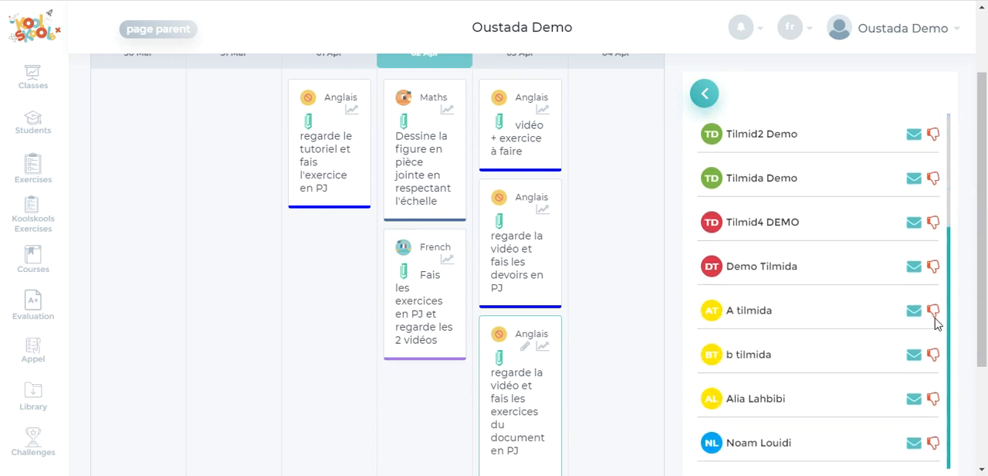
{"action": "scroll", "coordinate": [842, 290], "scroll_direction": "up", "scroll_amount": 2}
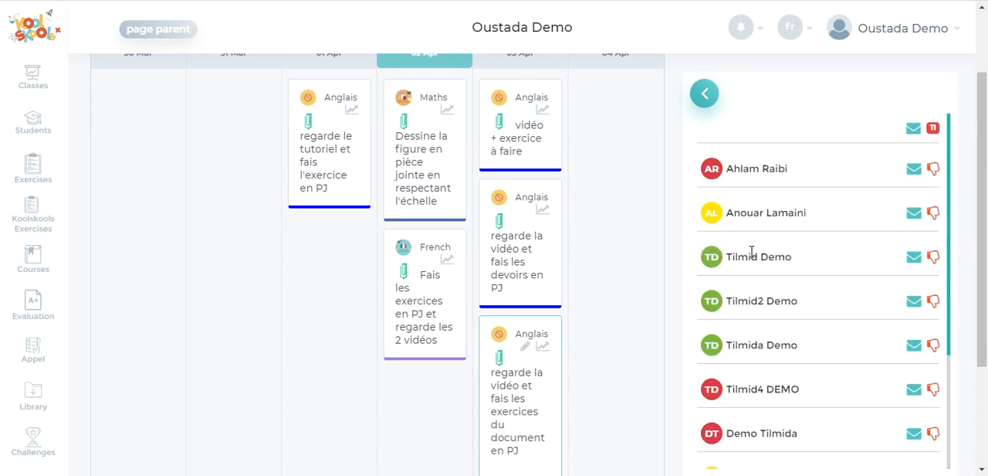
{"action": "left_click", "coordinate": [706, 93]}
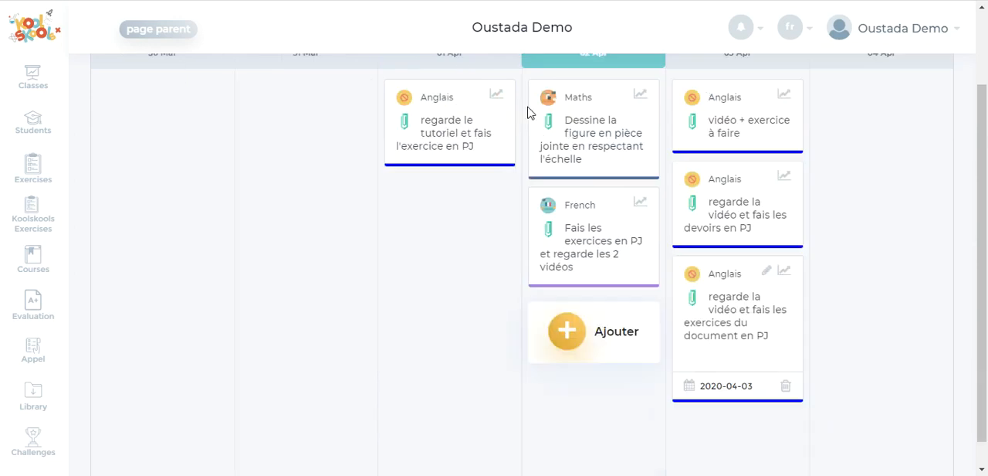
In the Thursday Maths homework's tracking list, view the submitted file "devoirs adverbes lina.jpg" and close it
{"action": "left_click", "coordinate": [638, 106]}
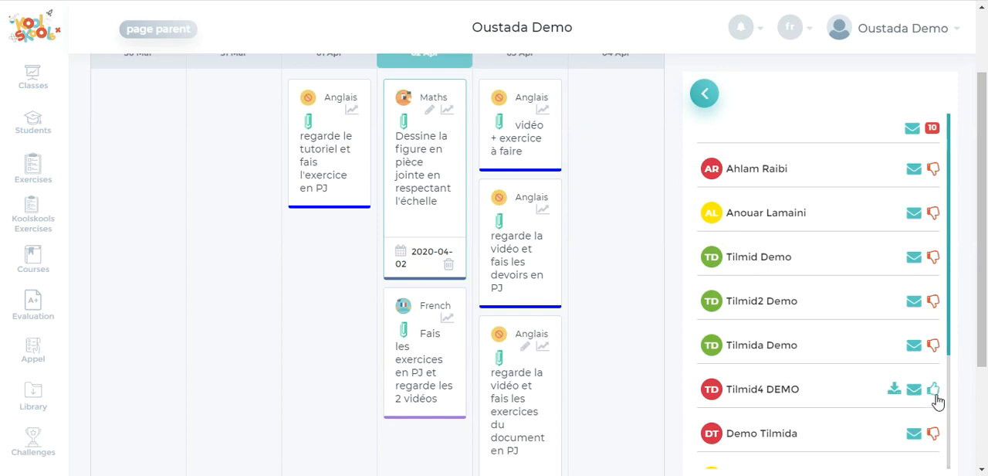
{"action": "scroll", "coordinate": [936, 409], "scroll_direction": "down", "scroll_amount": 3}
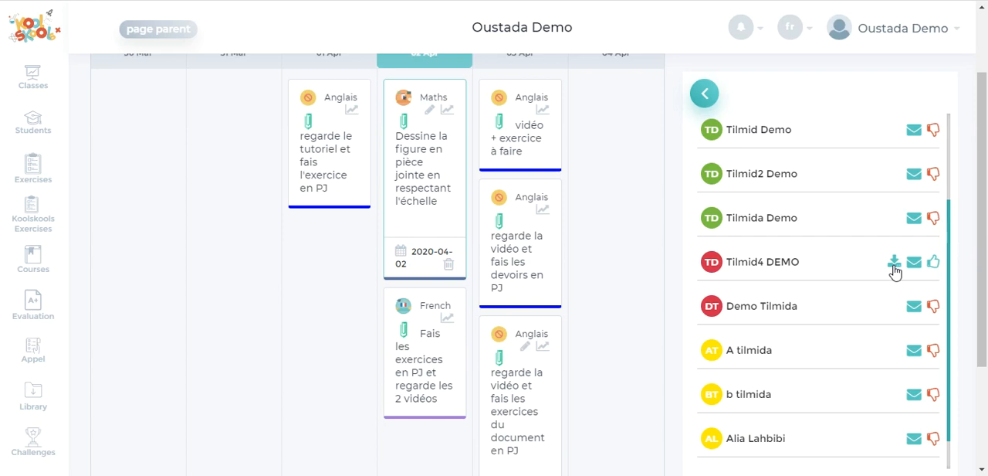
{"action": "left_click", "coordinate": [895, 264]}
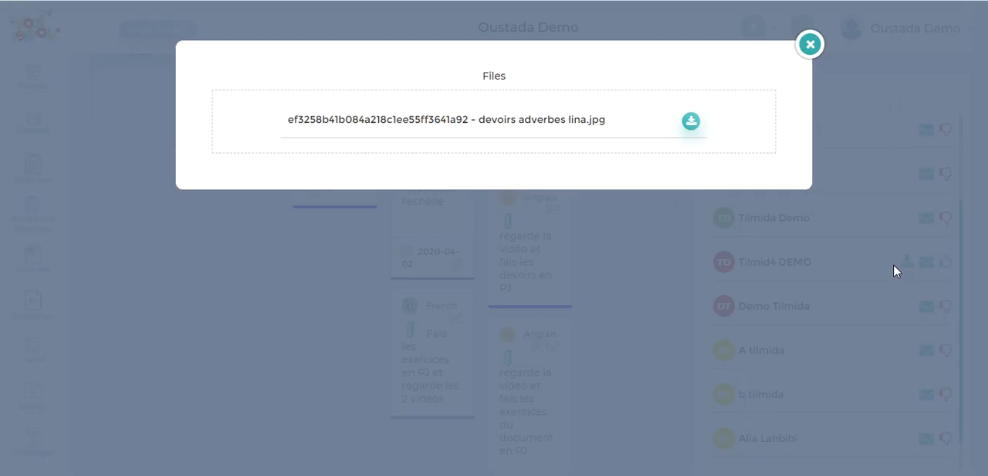
{"action": "left_click", "coordinate": [689, 124]}
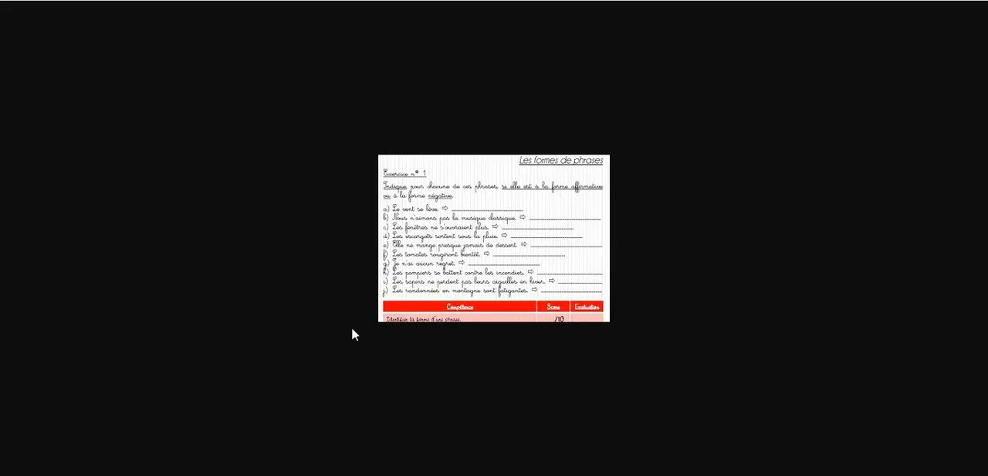
{"action": "left_click", "coordinate": [641, 1]}
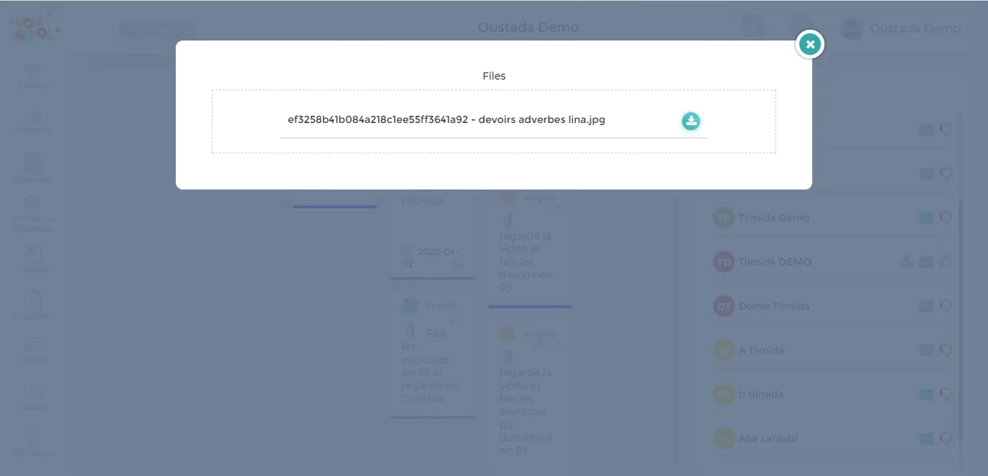
{"action": "left_click", "coordinate": [811, 45]}
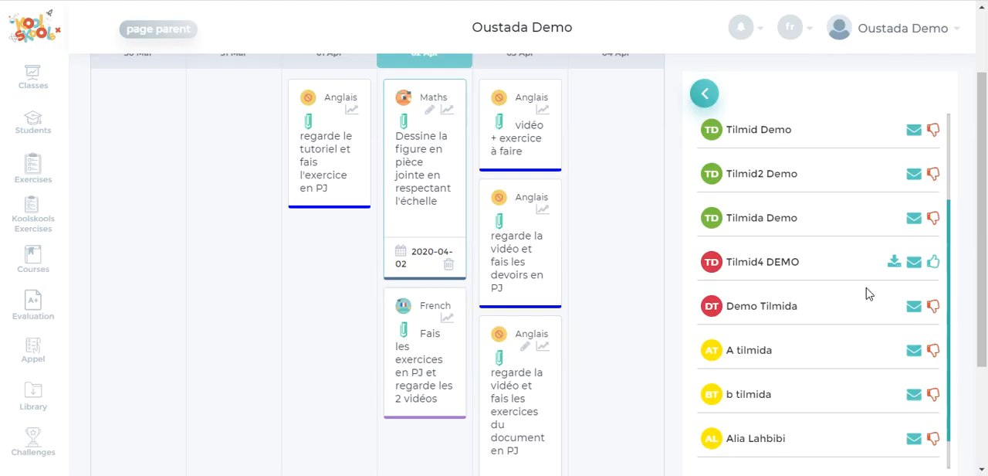
Send the student who submitted the Maths homework the message "bien reçu, il y a une petite faute page 2 exercice 3"
{"action": "left_click", "coordinate": [919, 267]}
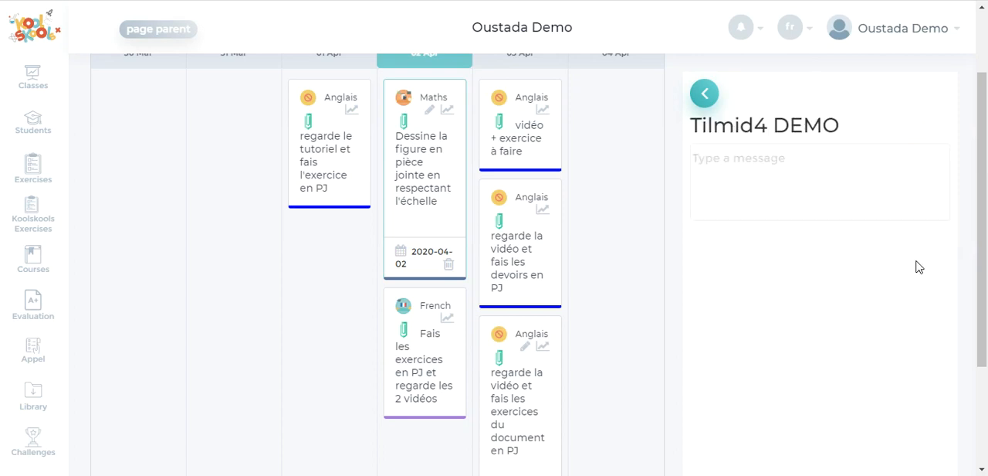
{"action": "type", "text": "bien reçu"}
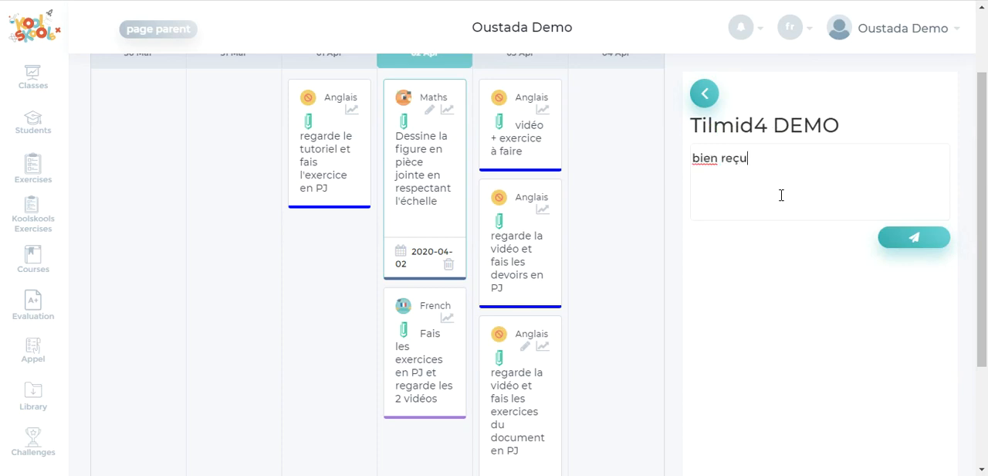
{"action": "type", "text": ", il y a une petite "}
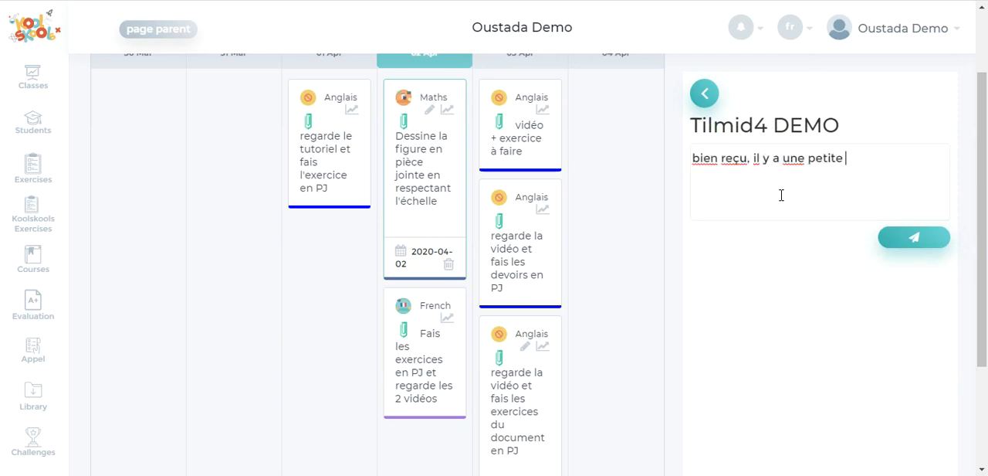
{"action": "type", "text": "faute page "}
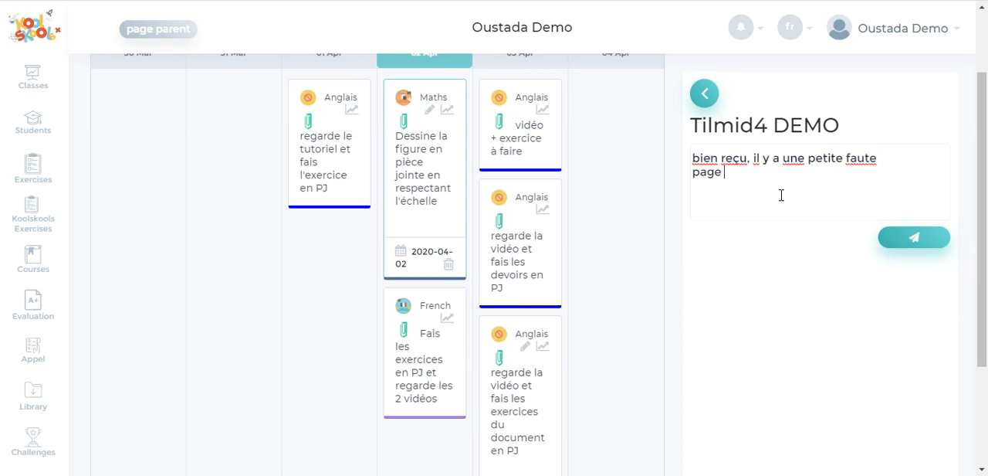
{"action": "type", "text": "2 exercice 3"}
{"action": "left_click", "coordinate": [900, 248]}
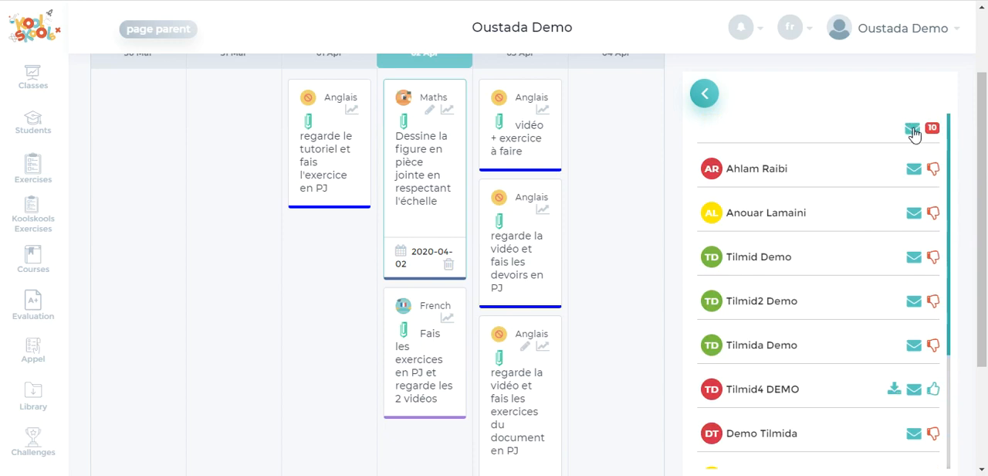
Send the whole CM2-Rossignols class the message "indication sur les devoirs :" from the Maths homework's tracking list
{"action": "left_click", "coordinate": [913, 130]}
{"action": "type", "text": "ind"}
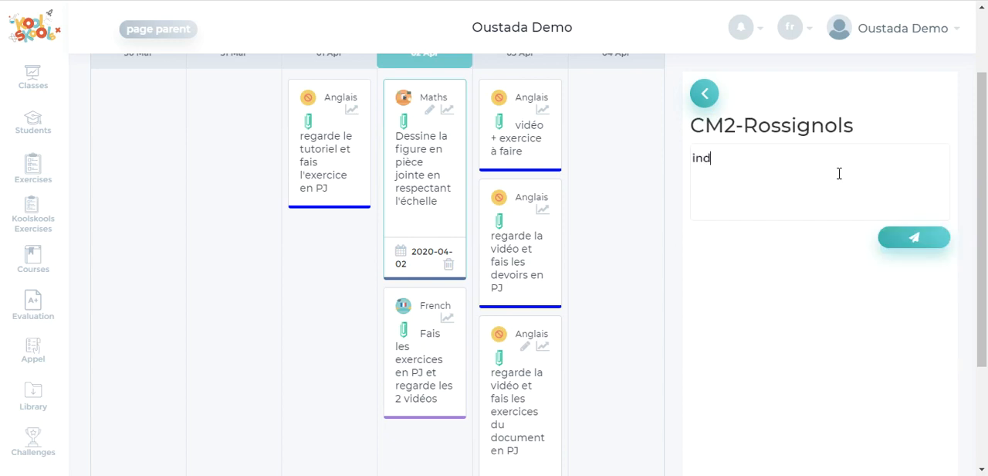
{"action": "type", "text": "ication sur les devoirs :"}
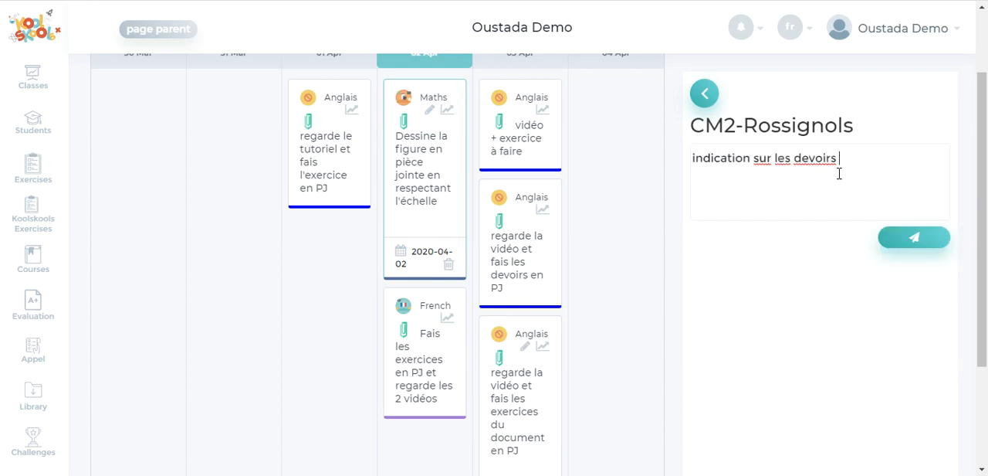
{"action": "left_click", "coordinate": [912, 244]}
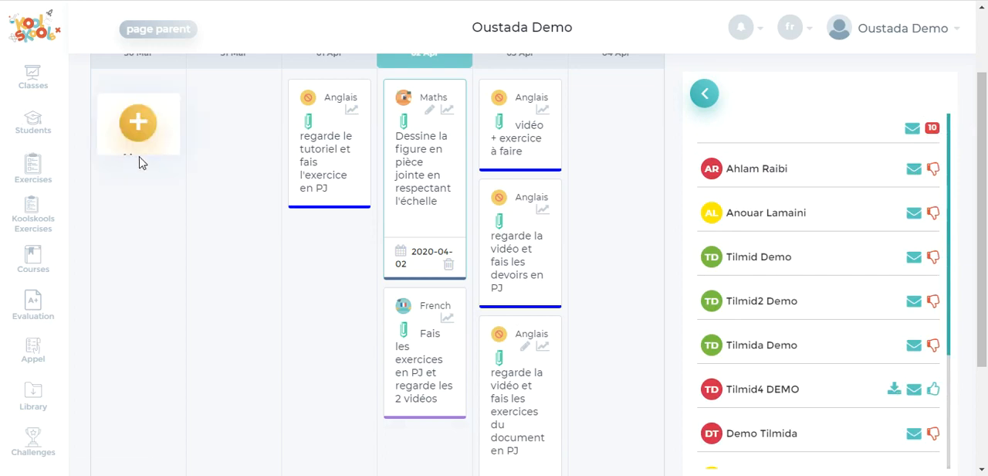
From the Classes page, review the sent messages in the student's conversation and in the CM2-Rossignols conversation
{"action": "scroll", "coordinate": [139, 161], "scroll_direction": "up", "scroll_amount": 2}
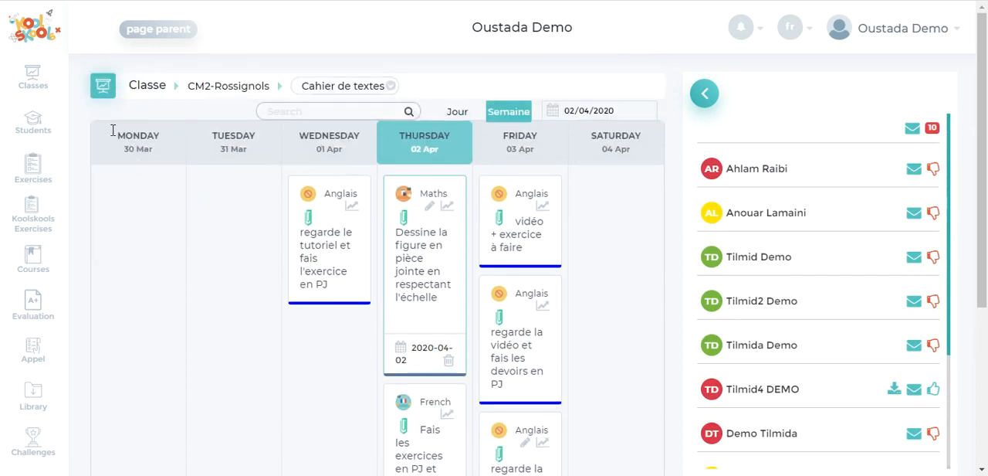
{"action": "left_click", "coordinate": [39, 76]}
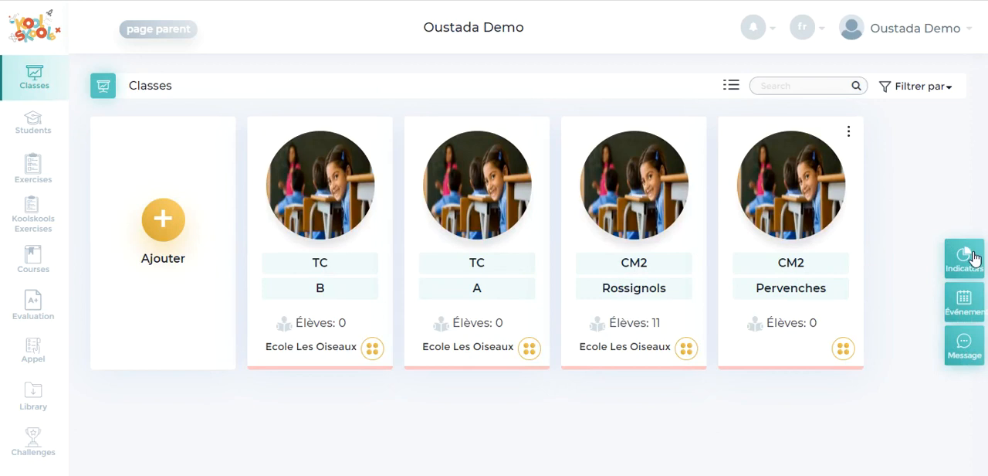
{"action": "left_click", "coordinate": [965, 348]}
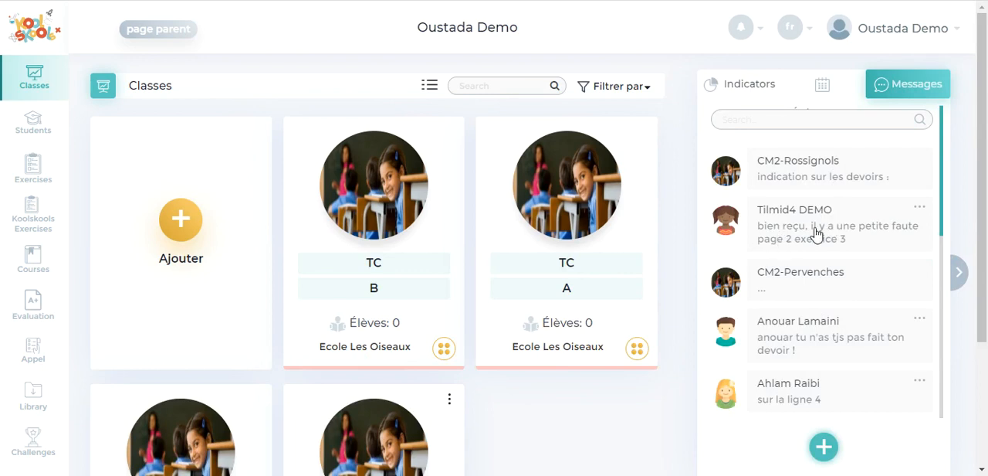
{"action": "left_click", "coordinate": [817, 231]}
{"action": "scroll", "coordinate": [783, 342], "scroll_direction": "down", "scroll_amount": 3}
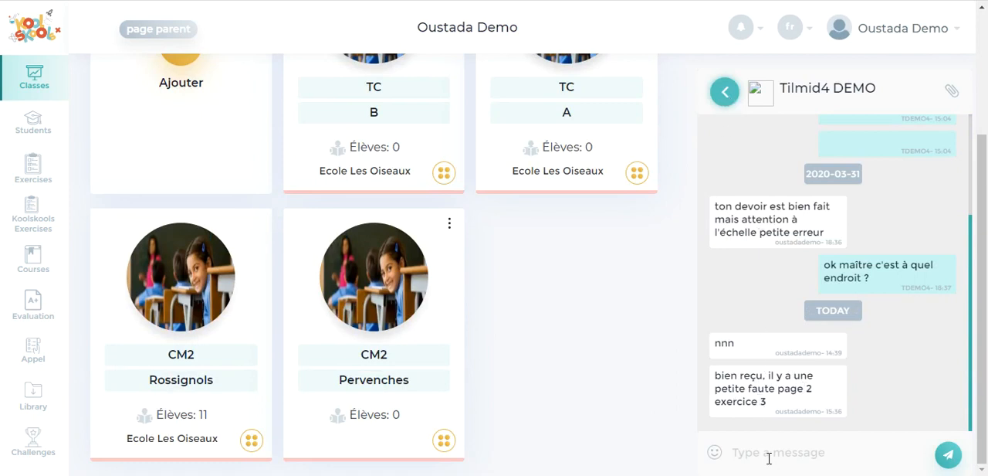
{"action": "left_click", "coordinate": [726, 92]}
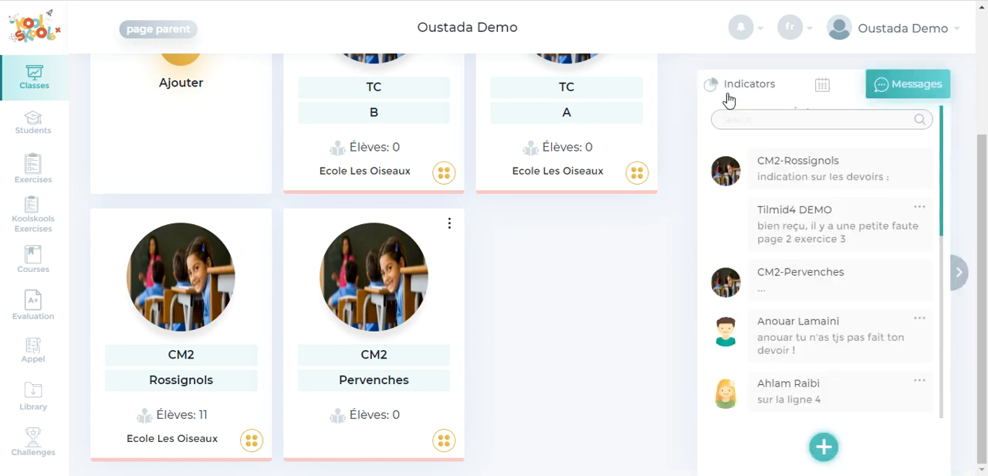
{"action": "left_click", "coordinate": [871, 176]}
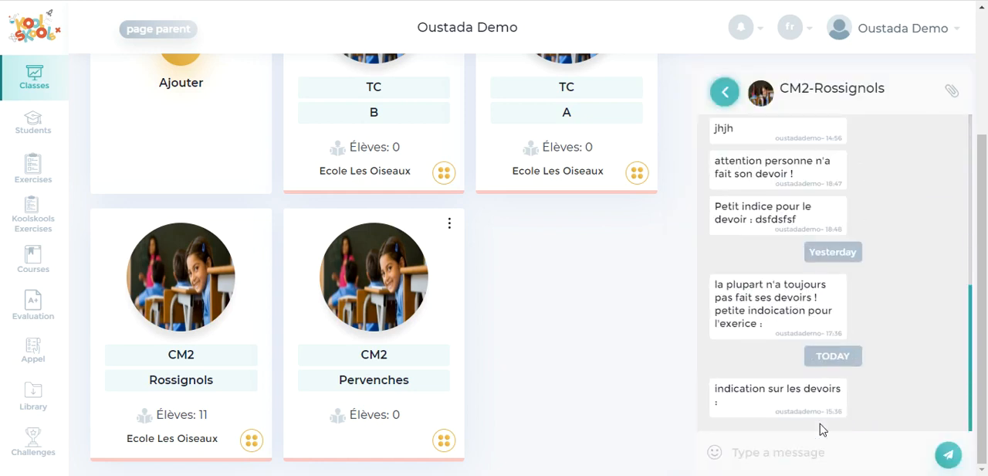